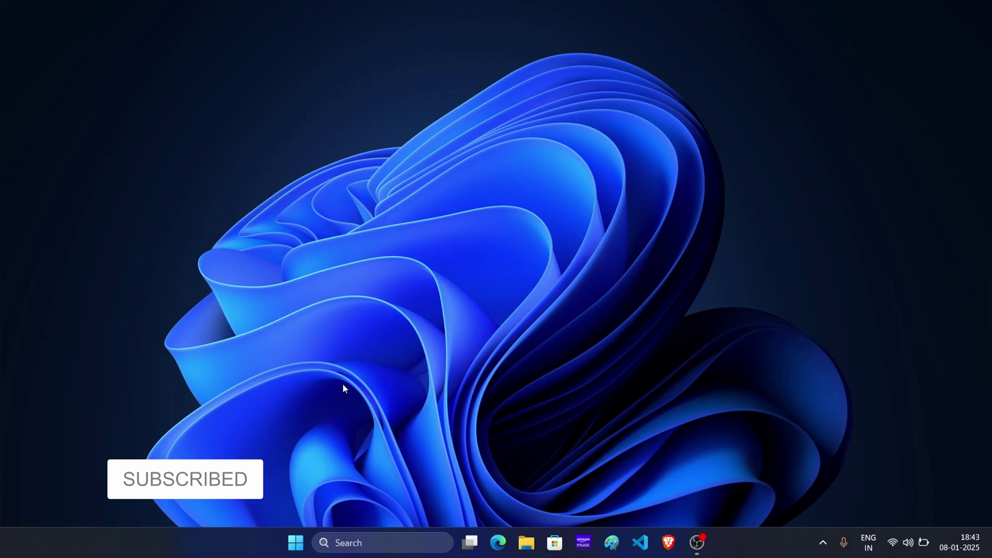
- Open Settings to System > Recovery, review its options, then close Settings
click(295, 543)
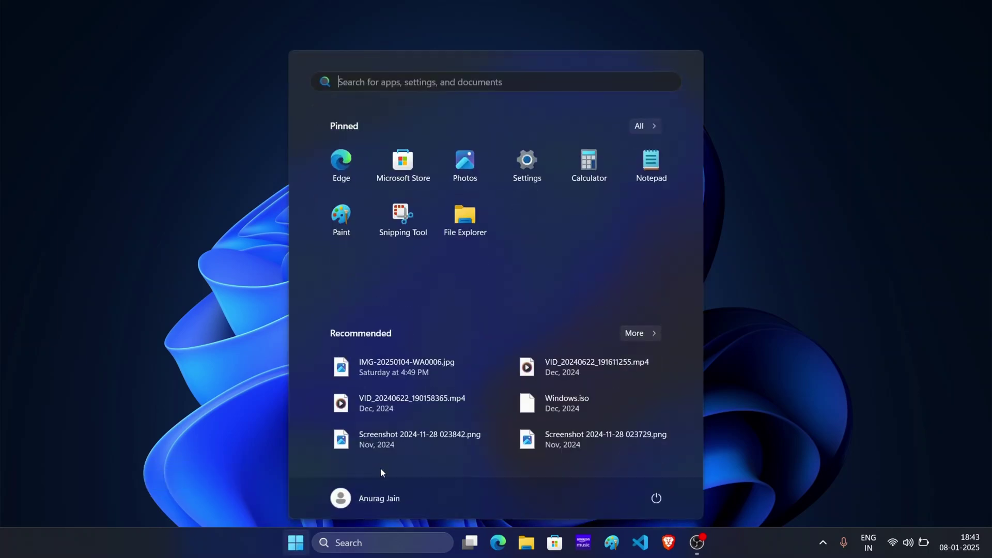
click(526, 155)
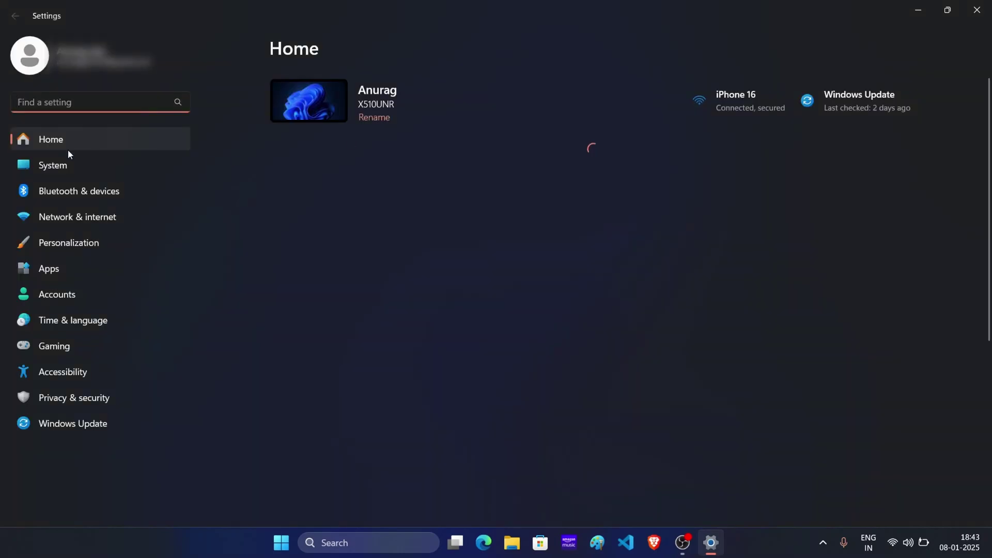
click(63, 166)
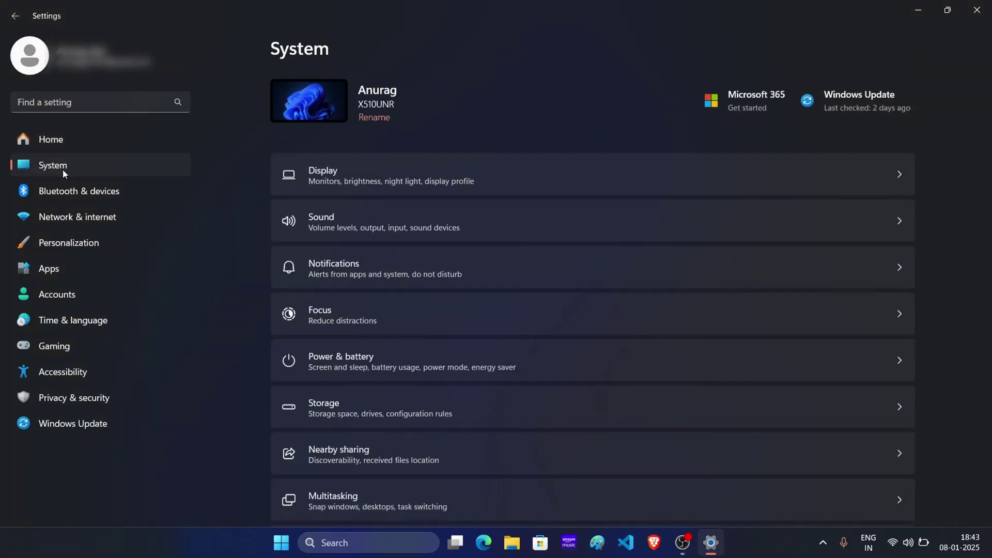
scroll(311, 241, down, 1)
scroll(311, 244, down, 6)
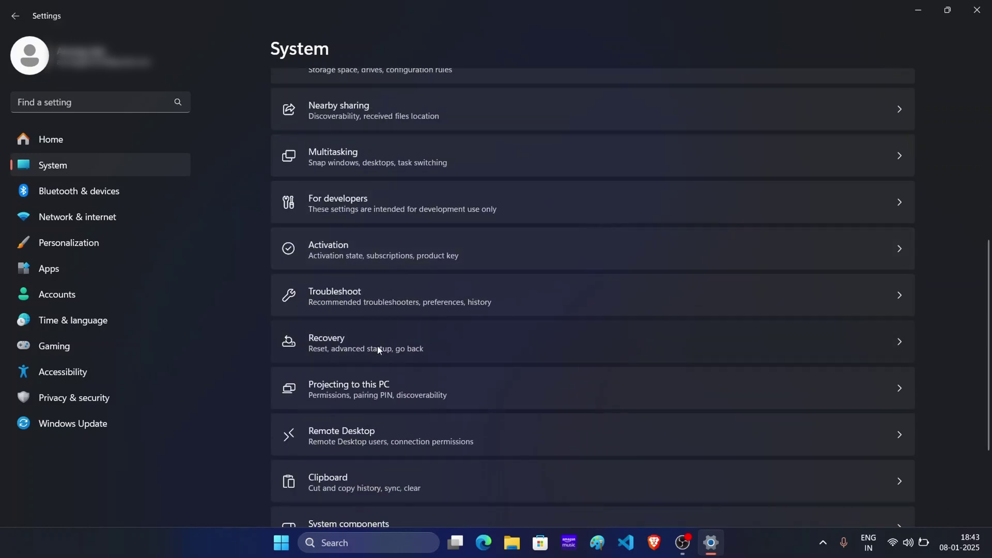
click(378, 345)
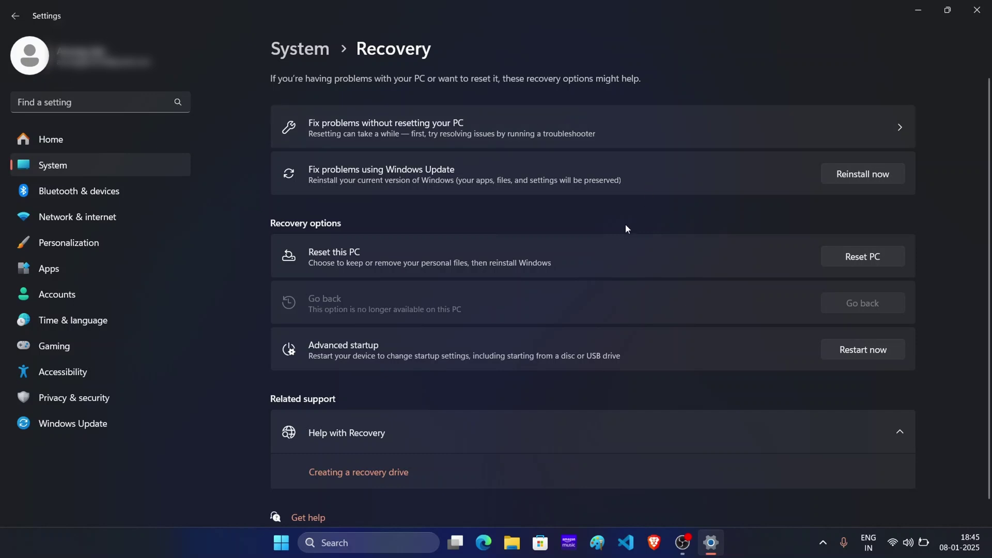
click(976, 10)
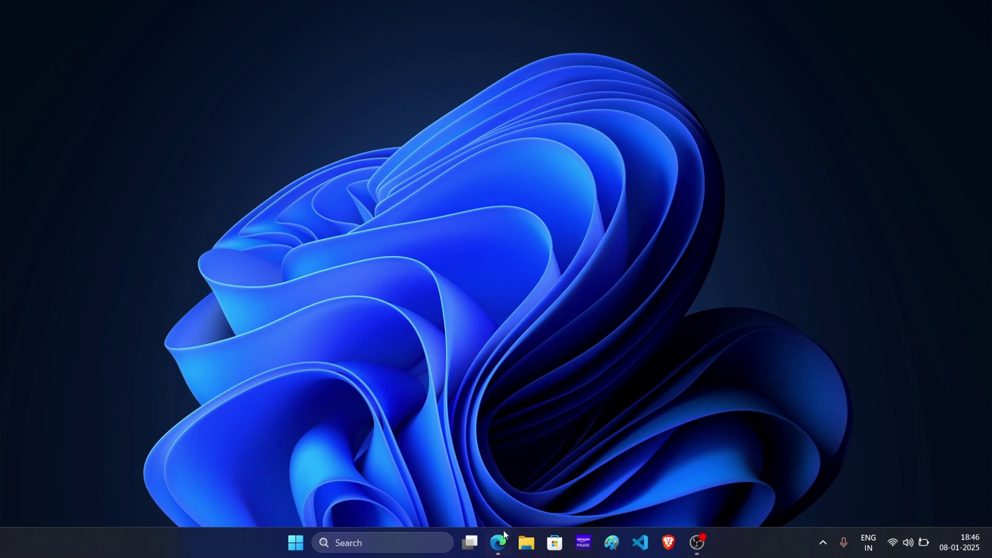
- Restore the Edge window showing Microsoft's Download Windows 11 page from the taskbar
click(498, 543)
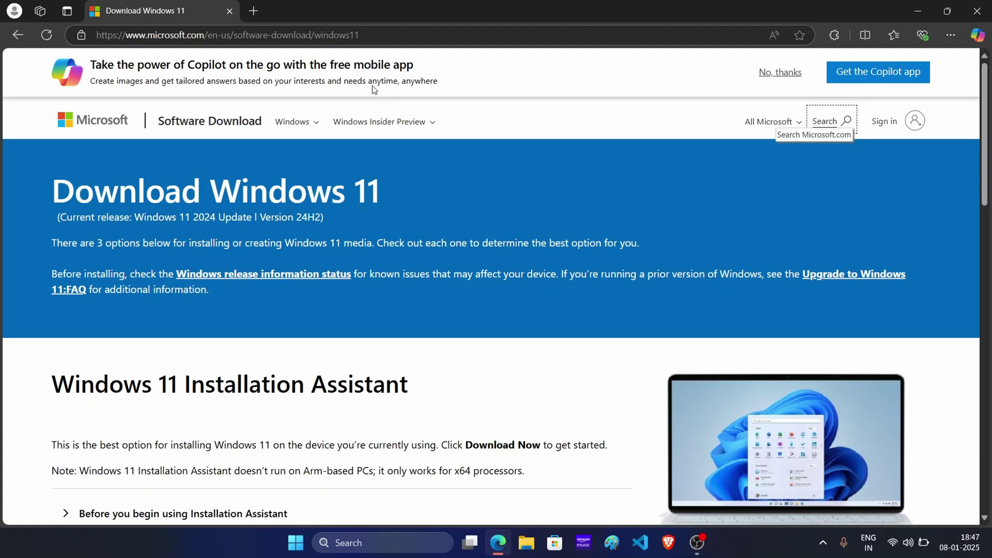
- Load uupdump.net in a new Edge tab
click(254, 11)
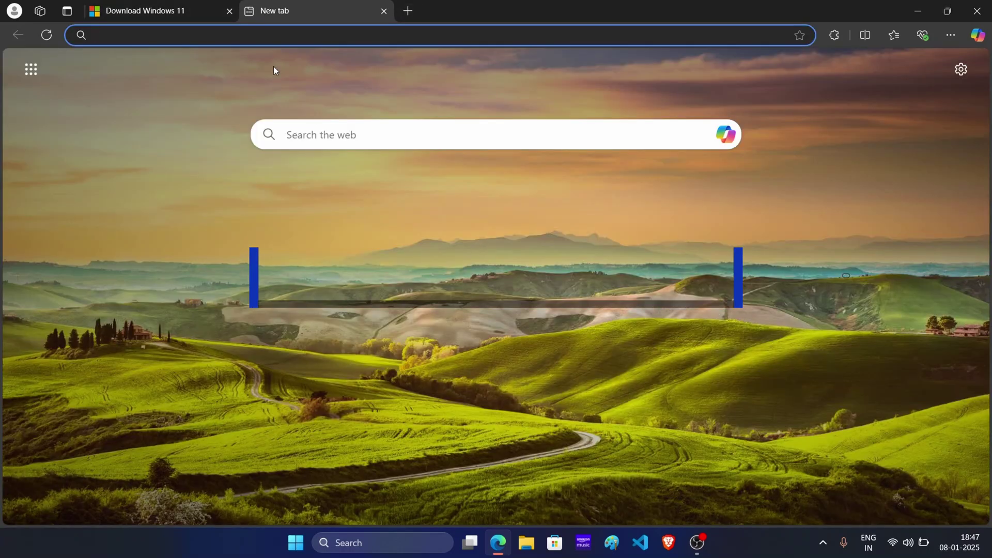
text(uup)
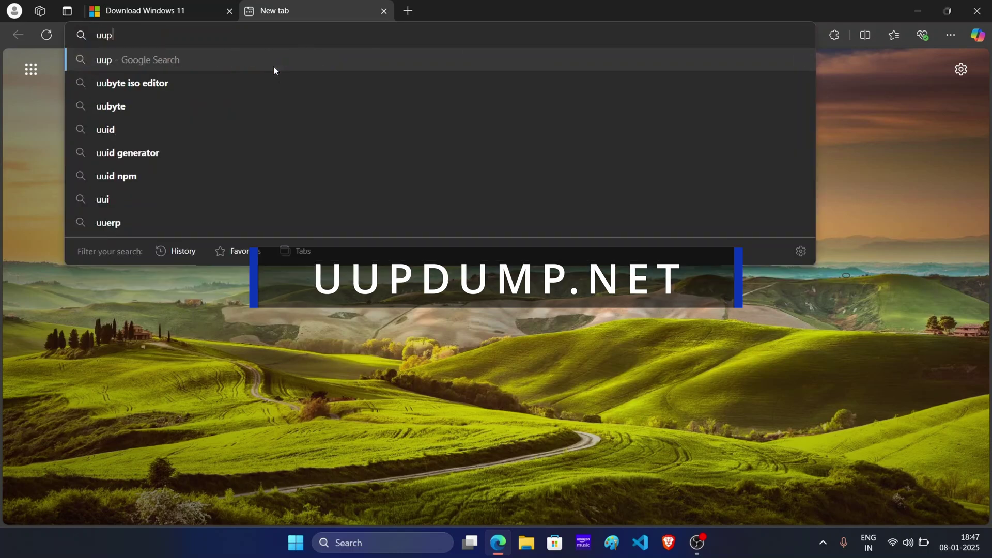
text(dump.net)
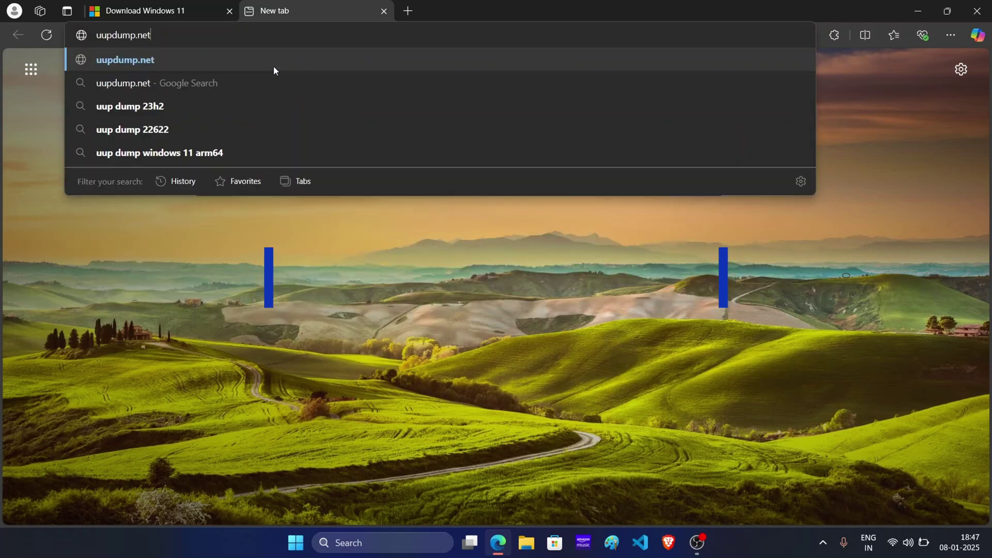
key(Return)
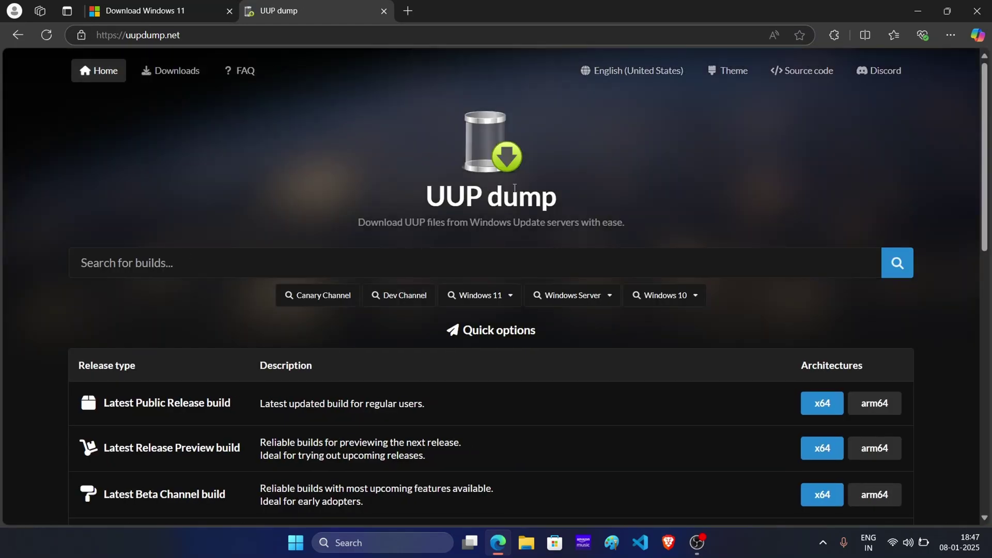
- Choose 23H2 from the Windows 11 dropdown to list the category:w11-23h2 builds
click(498, 305)
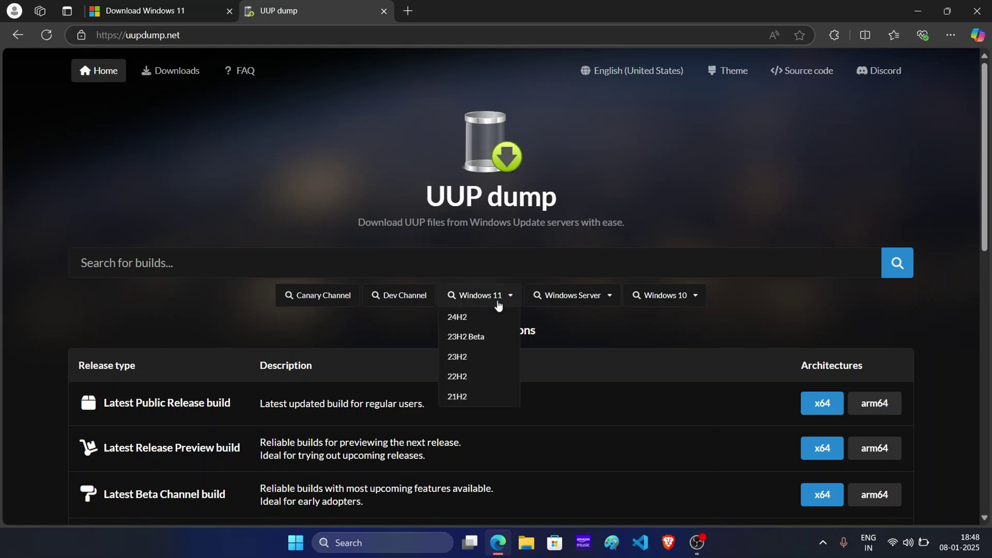
click(476, 365)
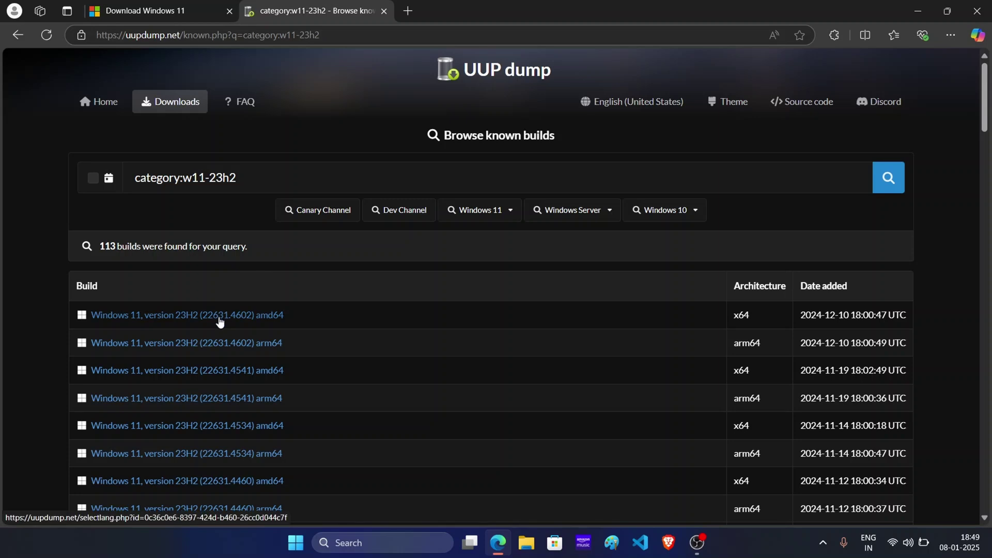
- Pick build 22631.4602 amd64, keep English (United States), uncheck Windows Pro, and continue to the summary
click(252, 316)
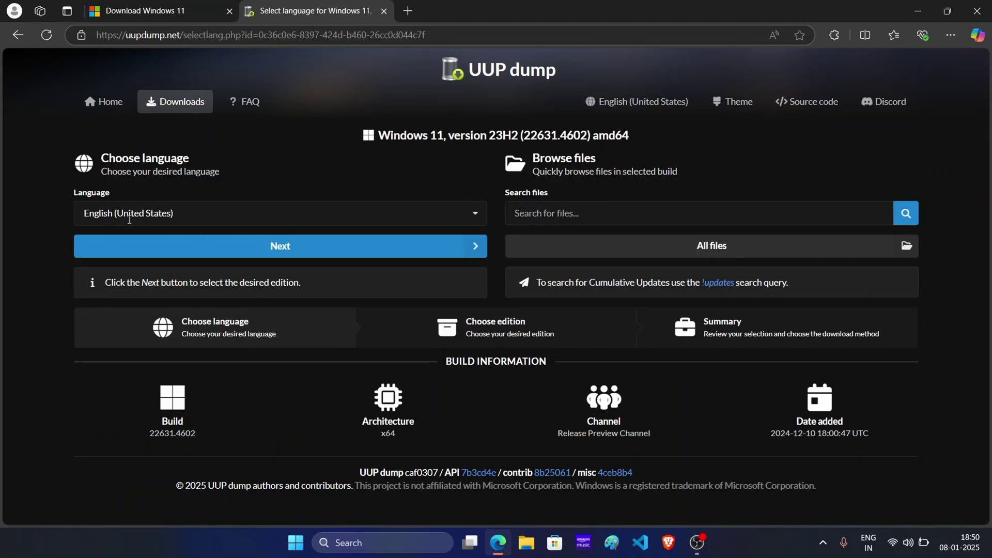
click(209, 256)
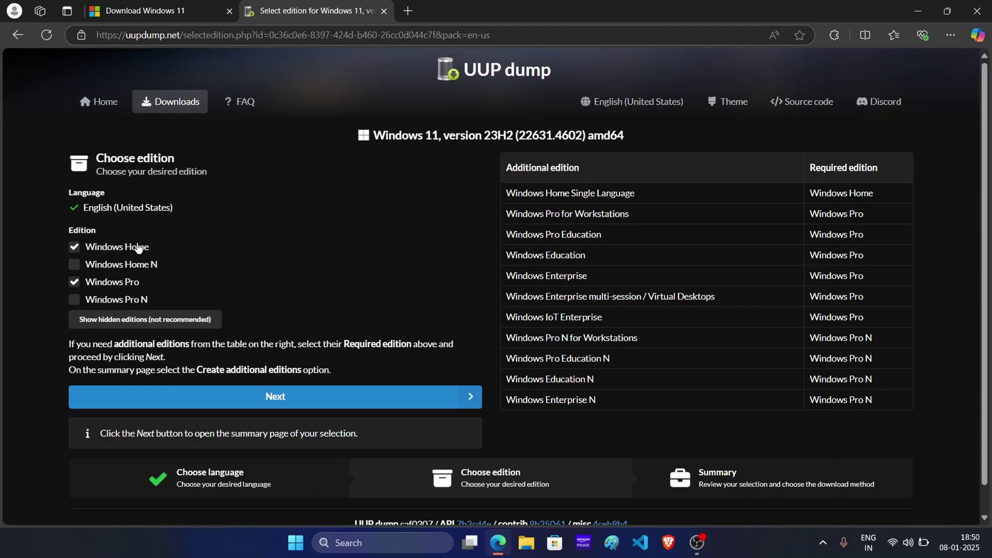
click(73, 284)
click(299, 401)
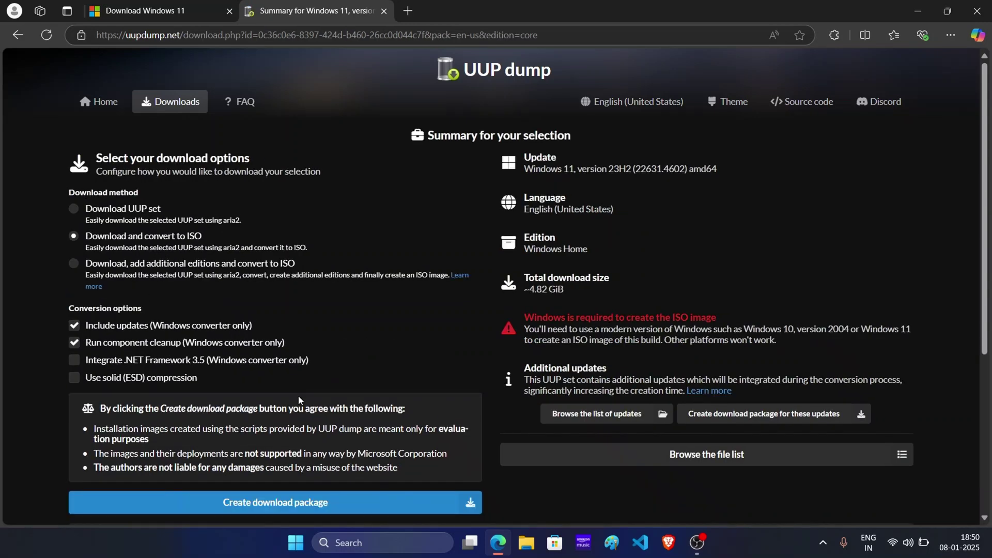
- Create the 'Download and convert to ISO' package with updates and component cleanup enabled
scroll(299, 401, down, 1)
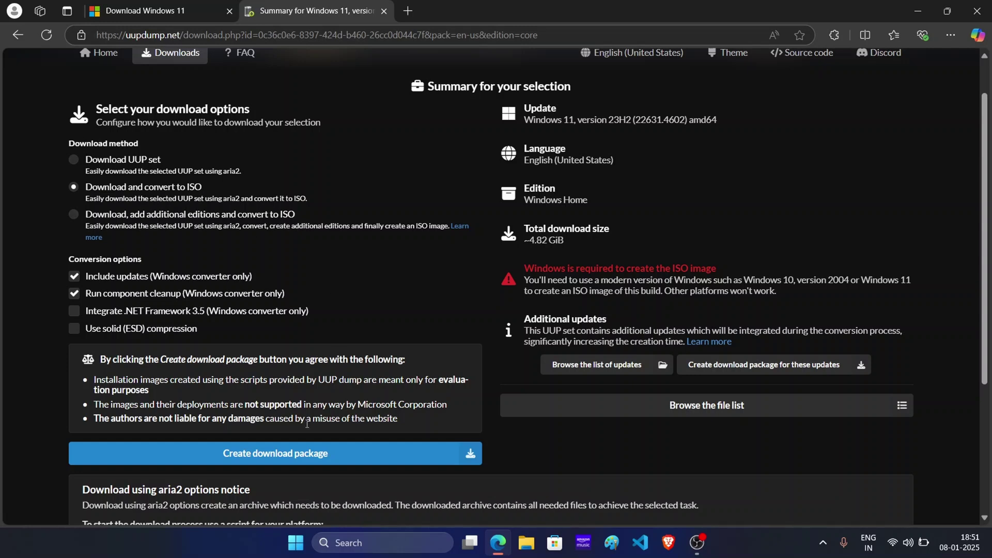
click(290, 464)
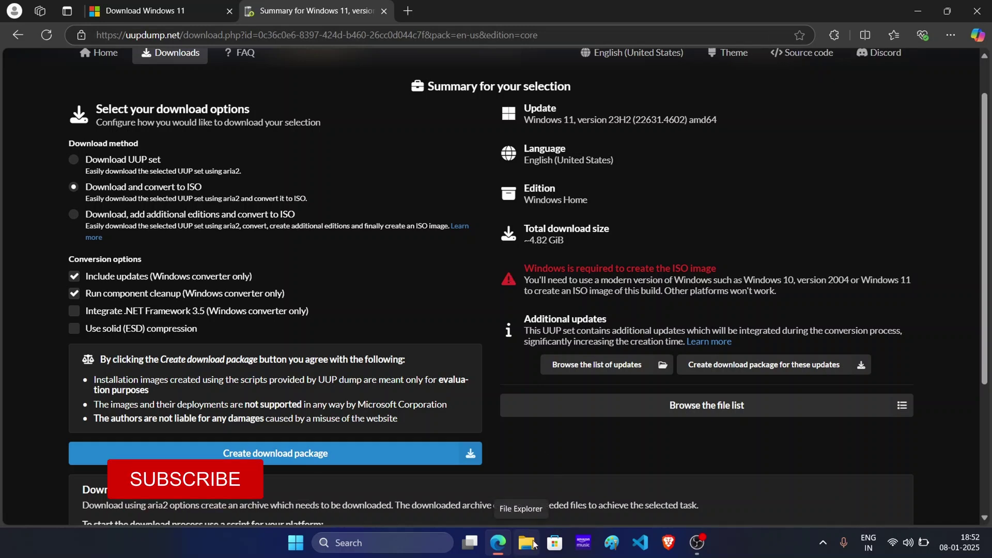
- Extract 22631.4602_amd64_en-us_core_0c36c0e6_convert.zip into its own folder in Downloads
click(534, 544)
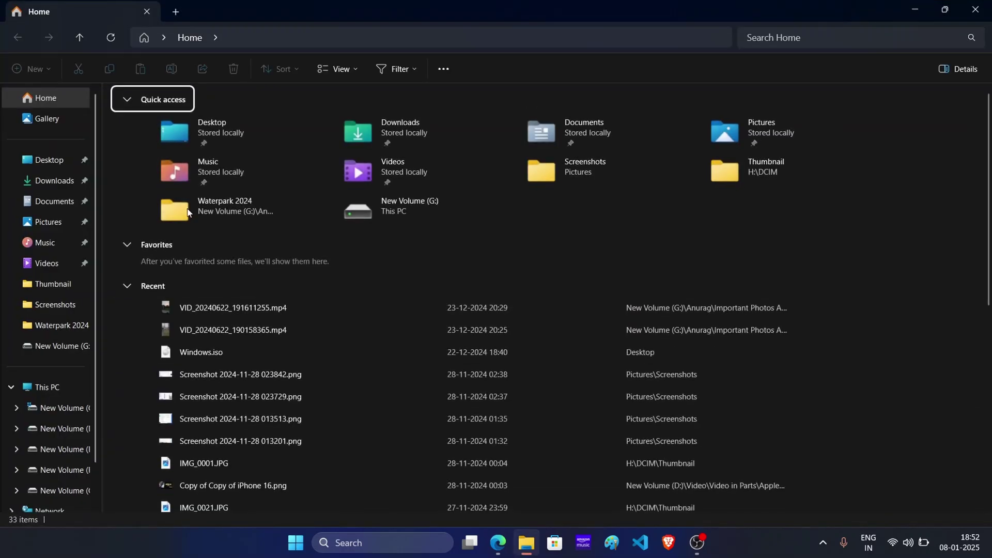
click(46, 189)
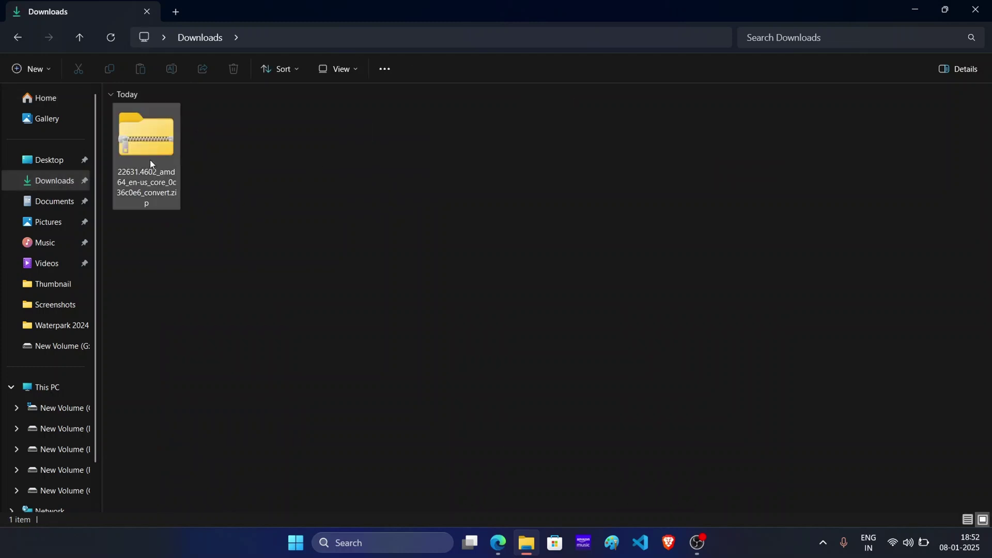
click(151, 161)
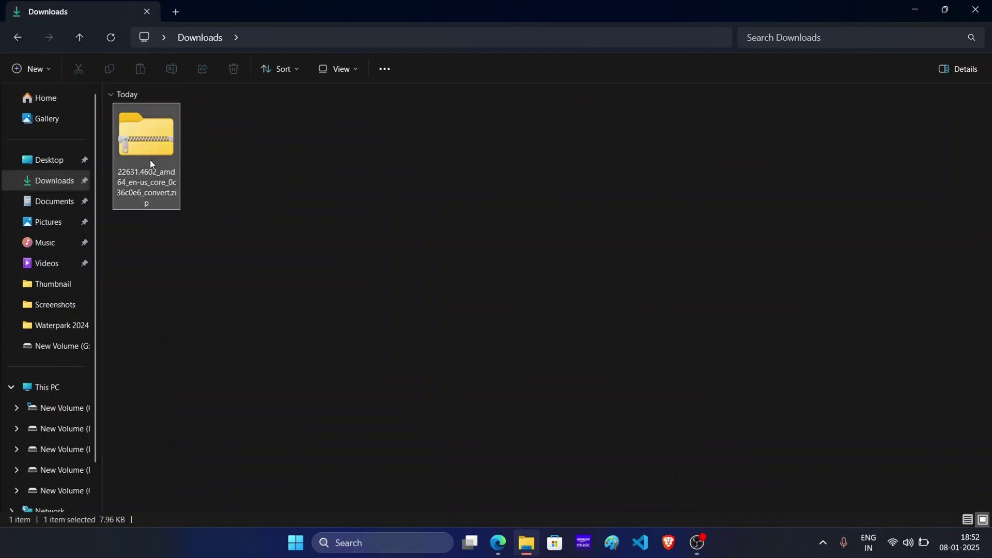
right_click(151, 163)
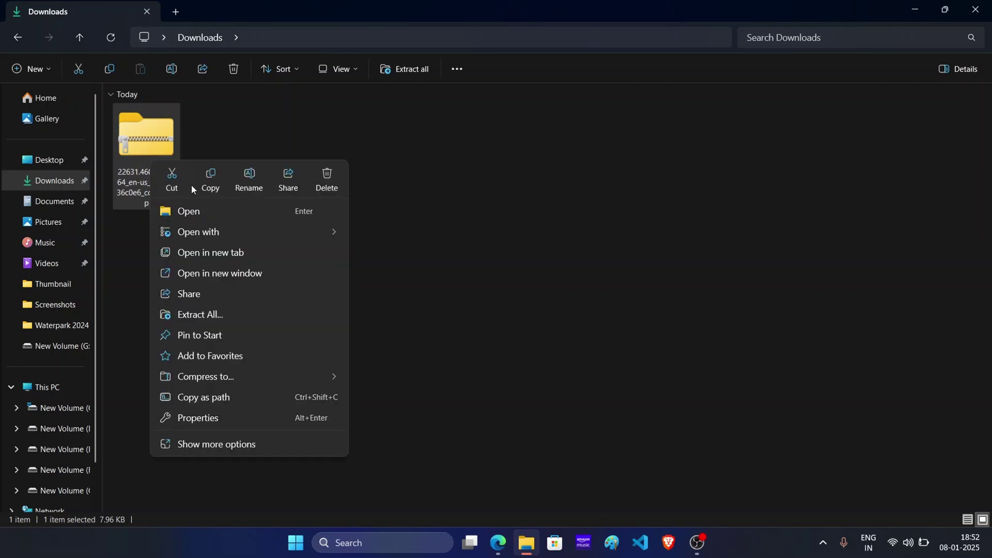
click(206, 316)
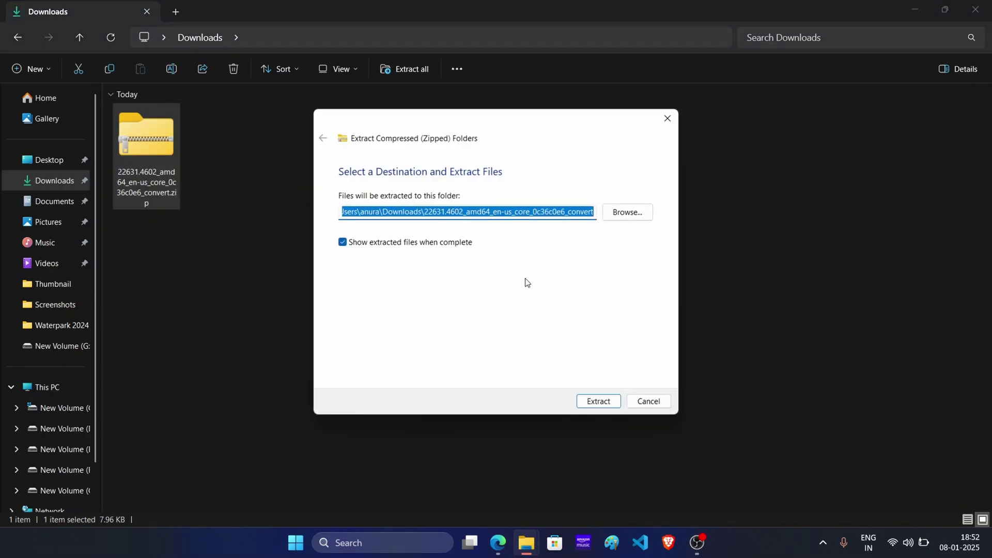
click(595, 401)
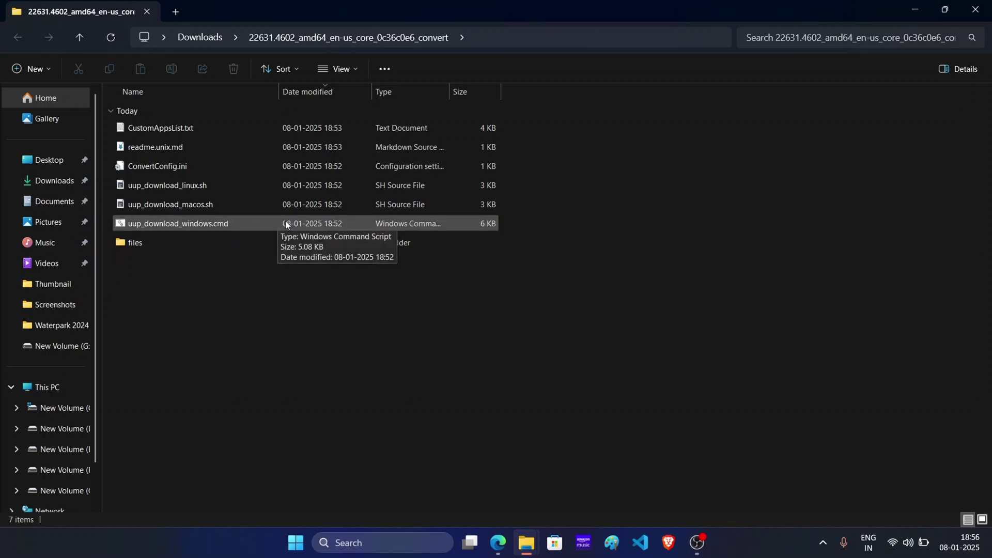
- Run uup_download_windows.cmd, choosing More info then Run anyway in SmartScreen
double_click(233, 224)
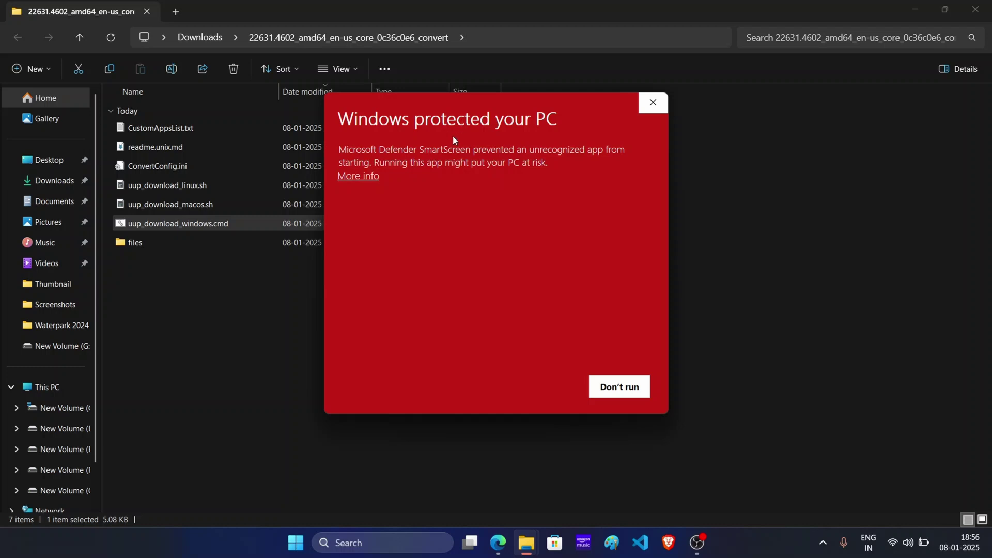
click(354, 177)
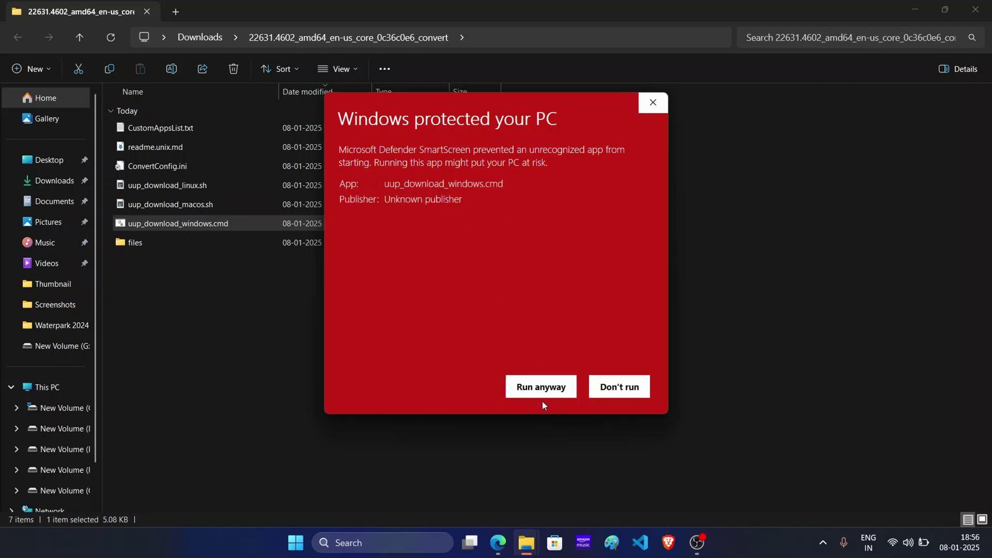
click(541, 387)
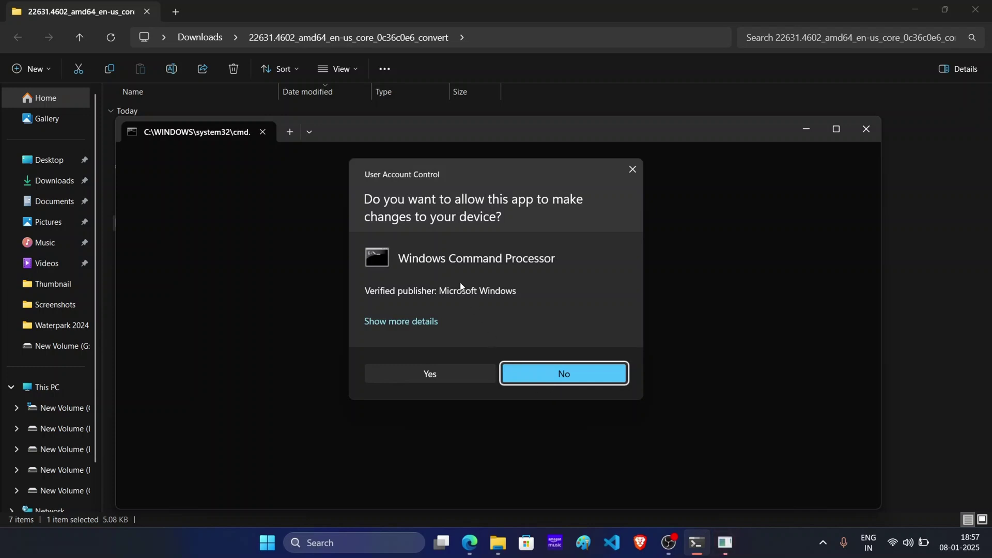
- Approve the UAC prompt and answer R to run the script once
click(431, 373)
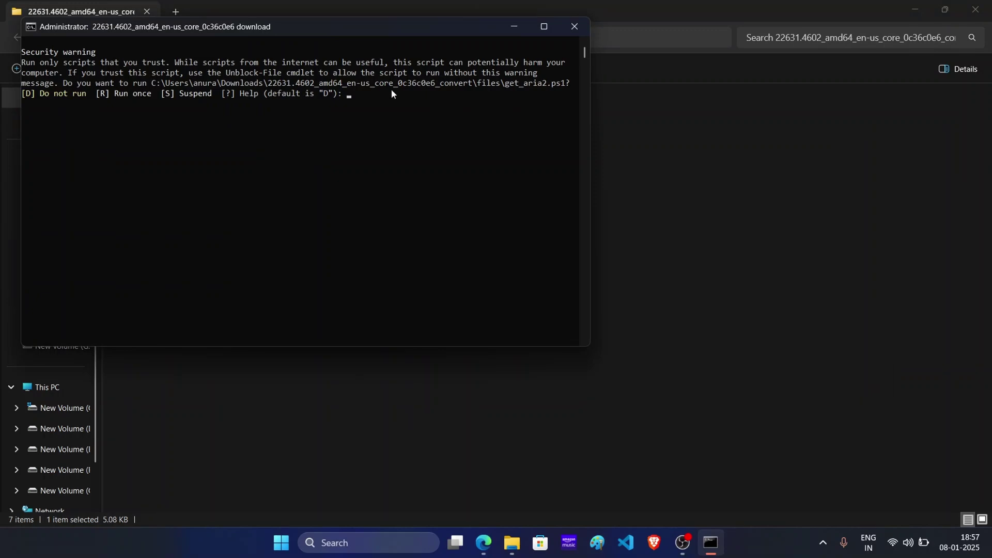
text(R)
key(Return)
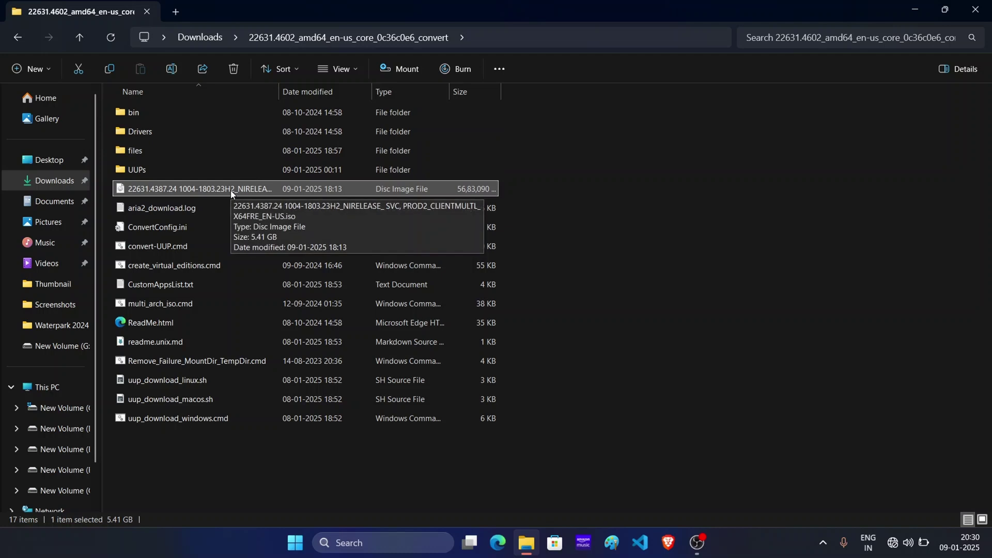
- Rename the ISO to 'Windows 11 23H2' and show the desktop with Win+D
ctrl+click(314, 189)
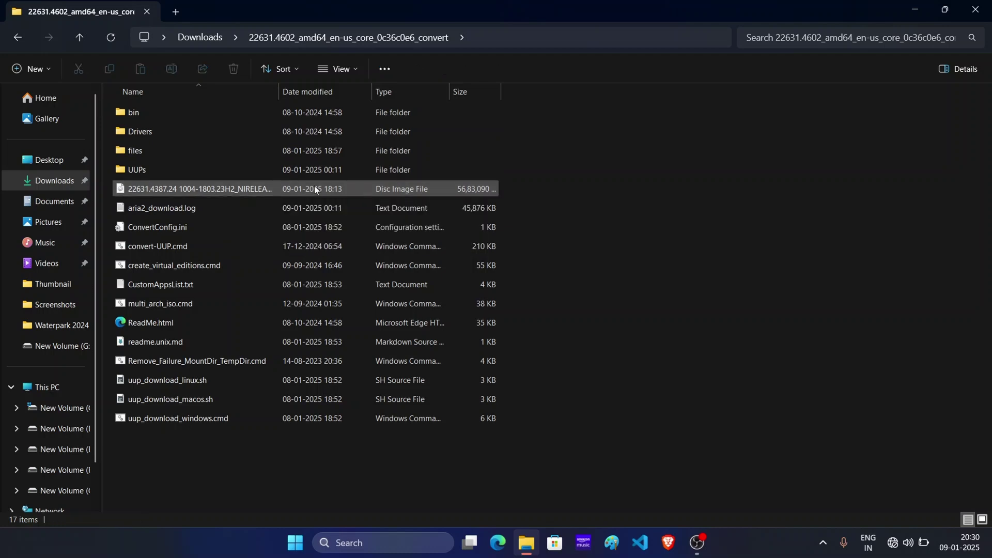
right_click(241, 190)
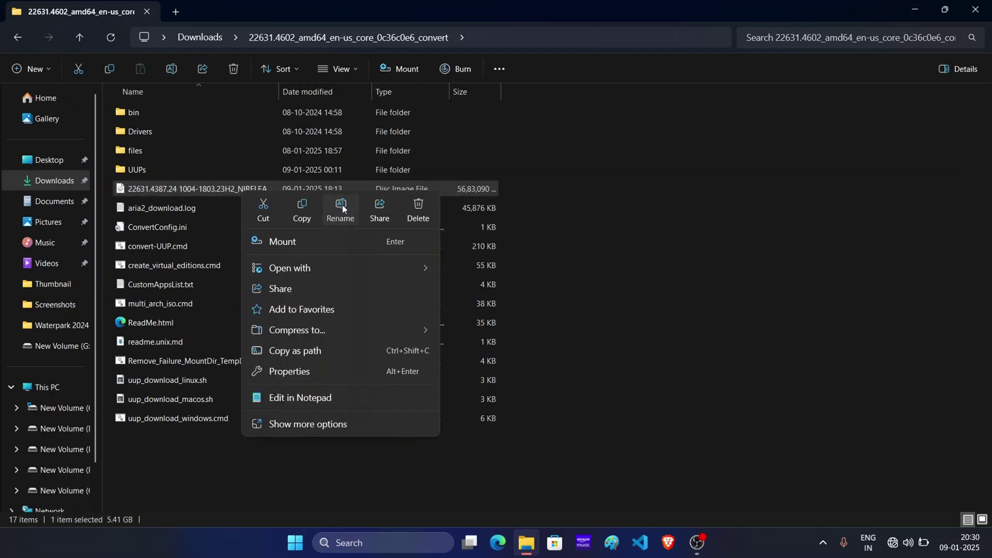
click(340, 210)
text(Windo)
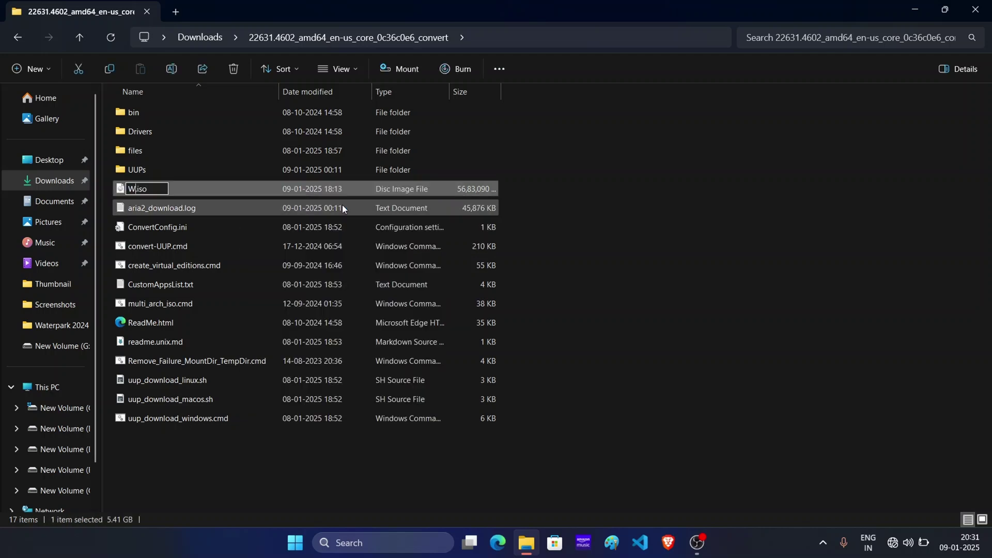
text(ws 11 23H)
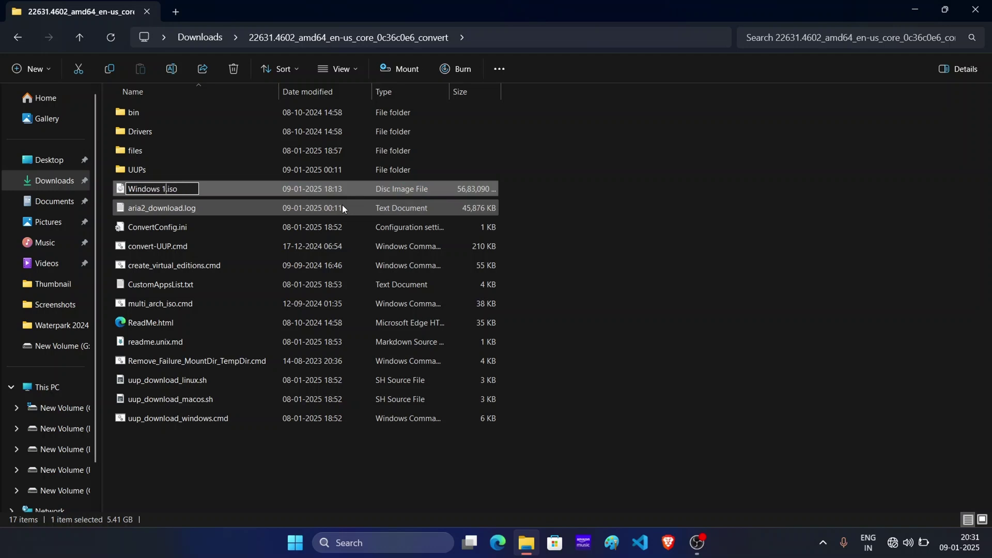
text(2)
key(Return)
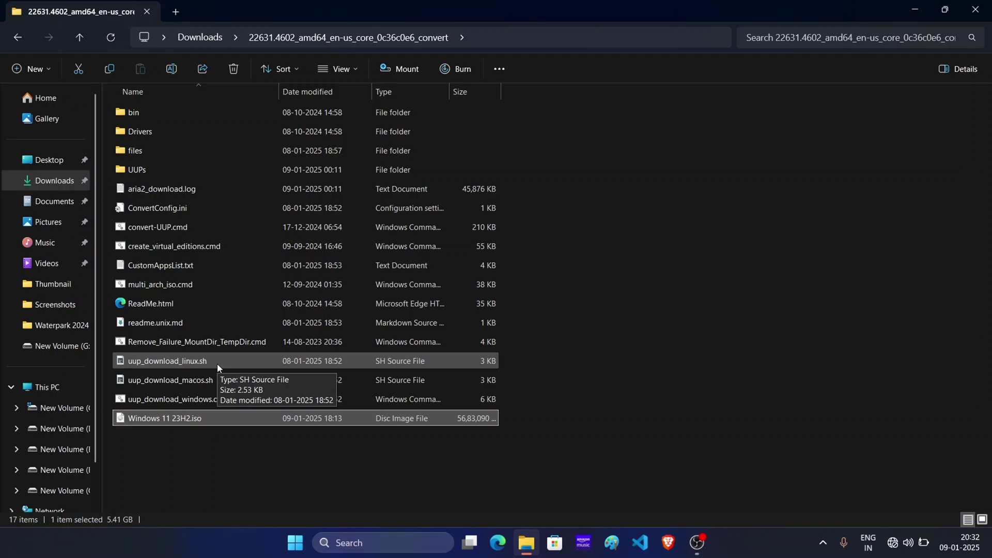
key(super+d)
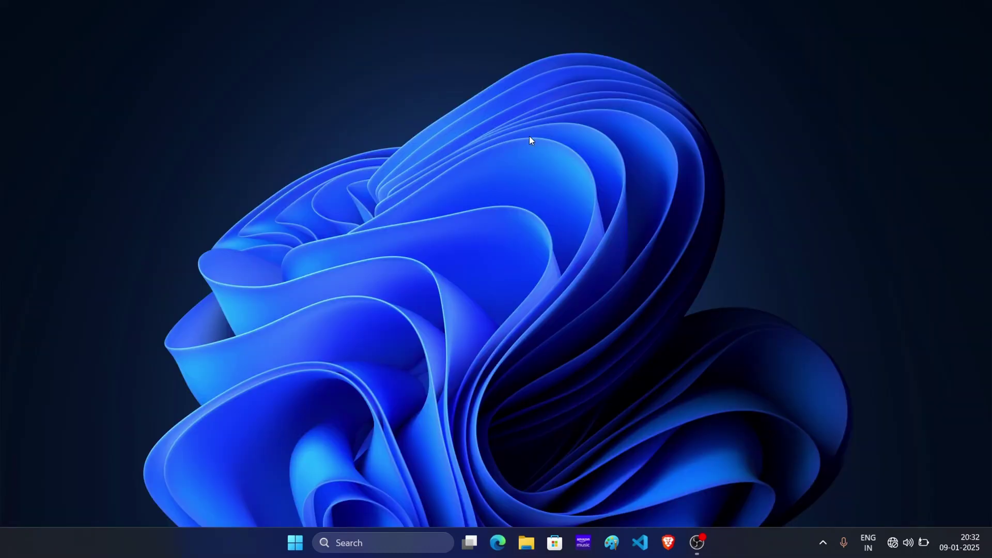